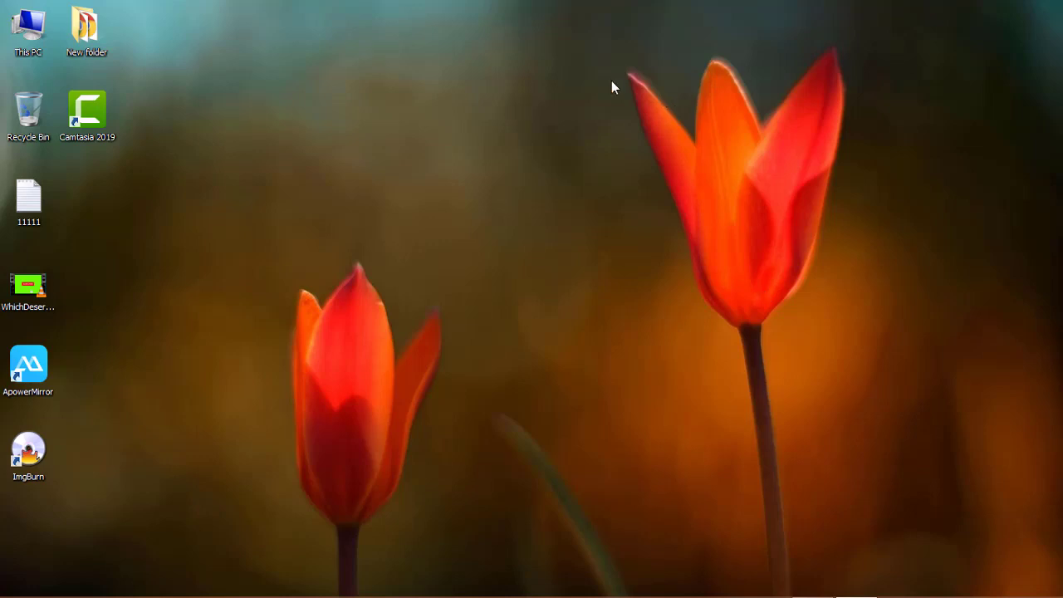
Open Computer Management for This PC in a maximized window and show Disk Management
click(11, 32)
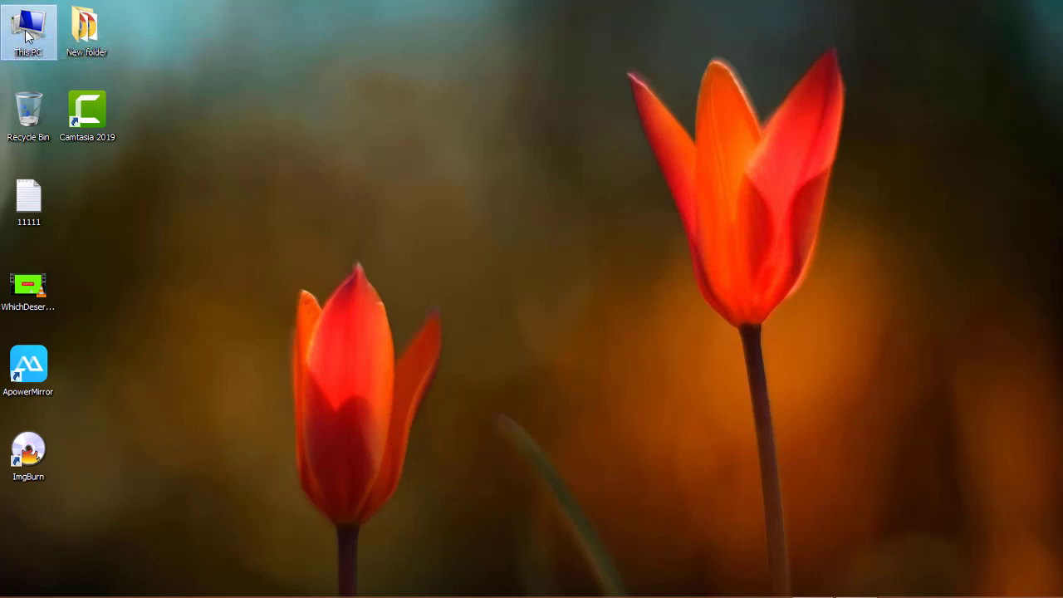
right_click(25, 31)
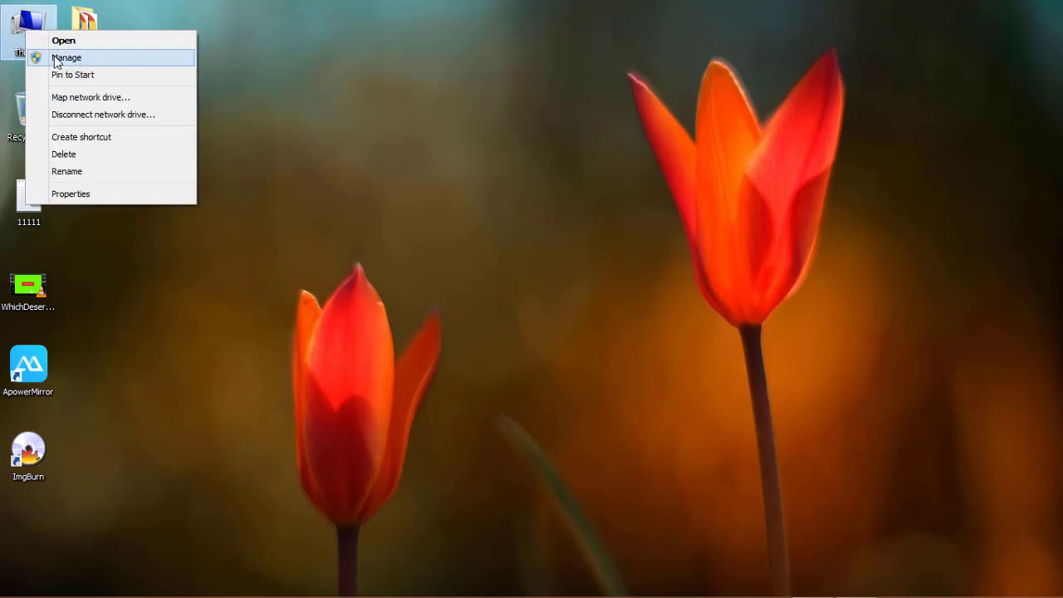
click(56, 58)
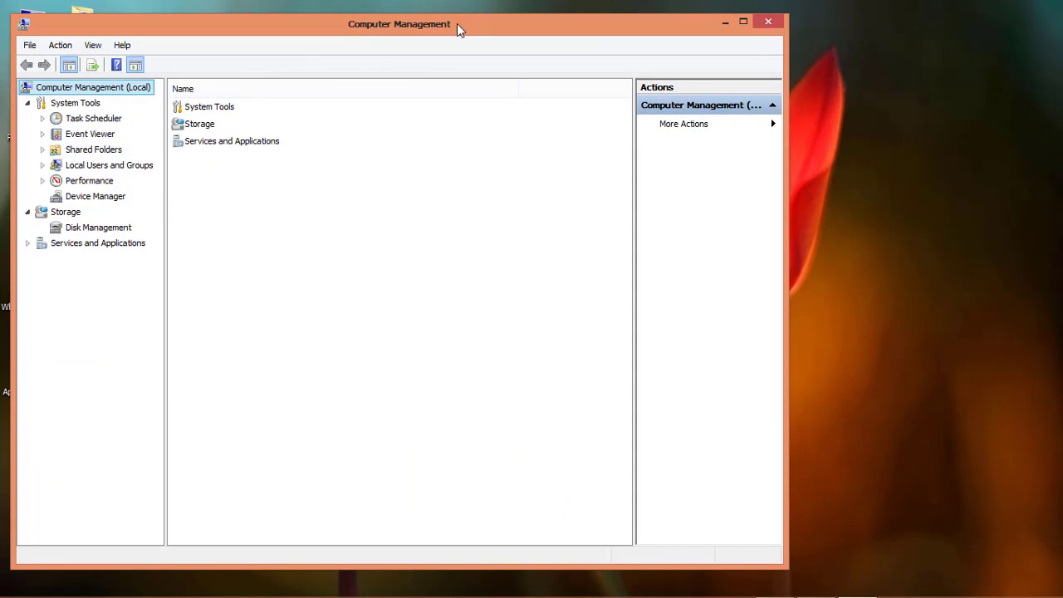
drag(457, 25, 632, 20)
click(914, 18)
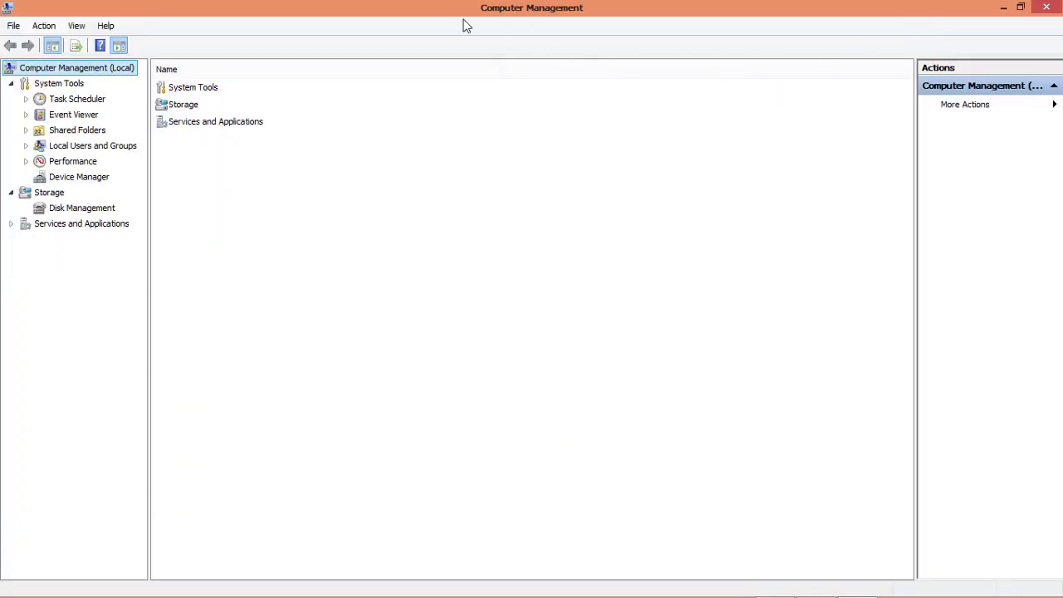
click(83, 210)
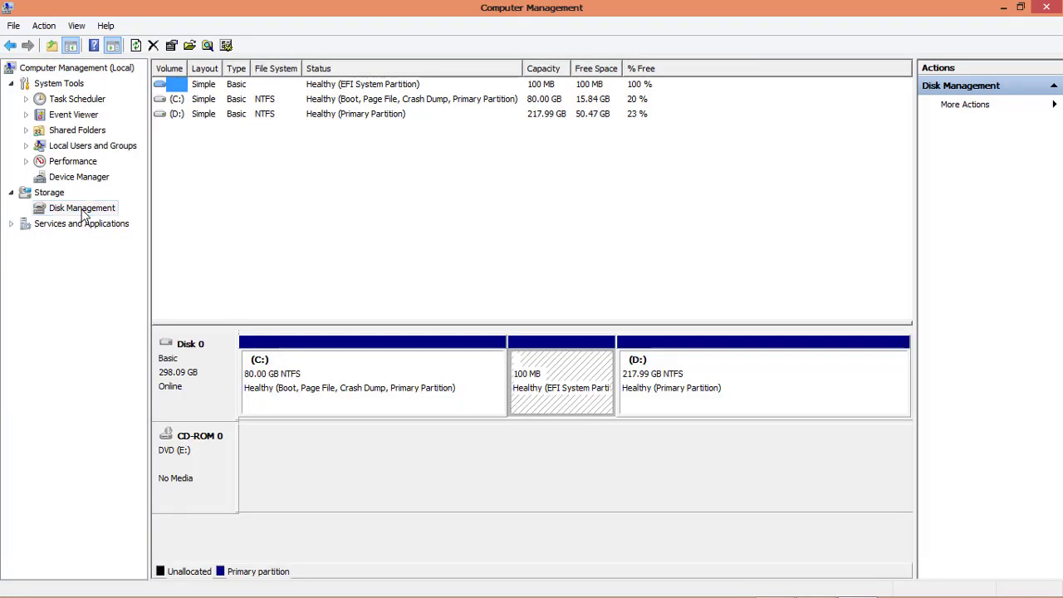
Examine the C: and D: partitions, check drive D: in This PC, and return to Disk Management
click(388, 408)
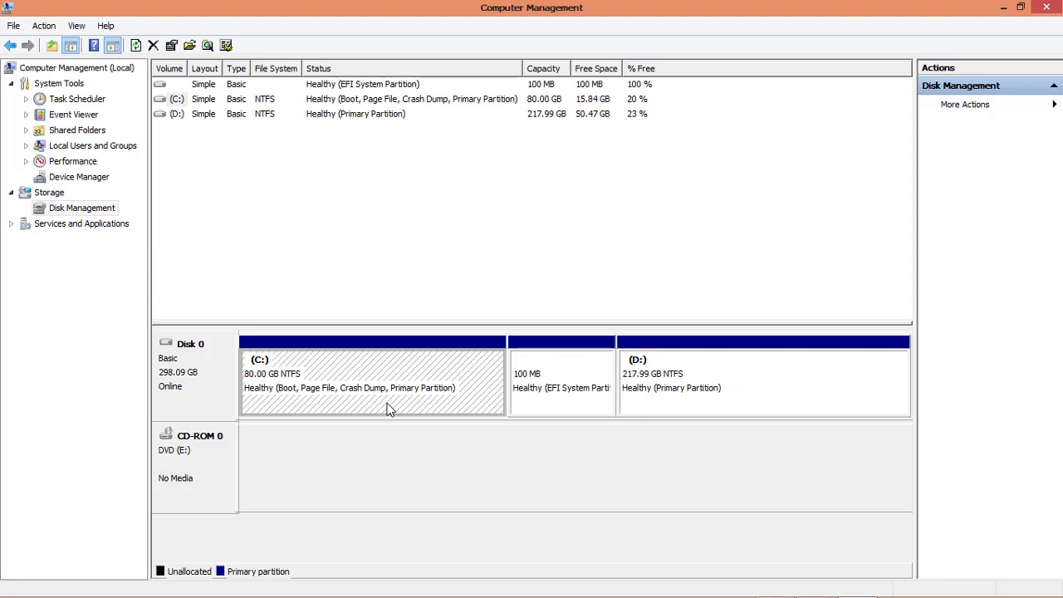
click(717, 398)
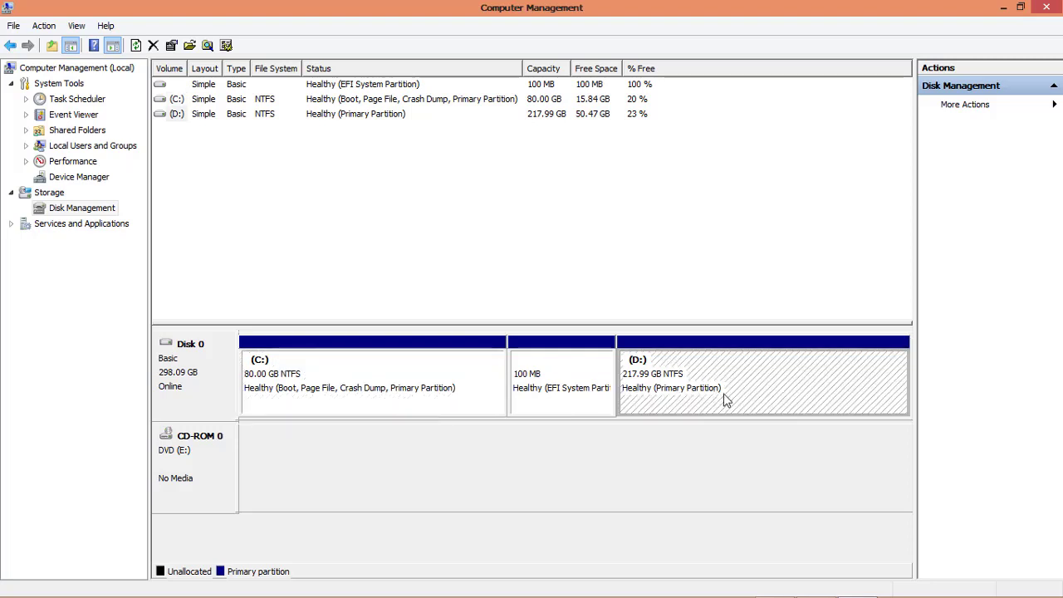
click(1009, 8)
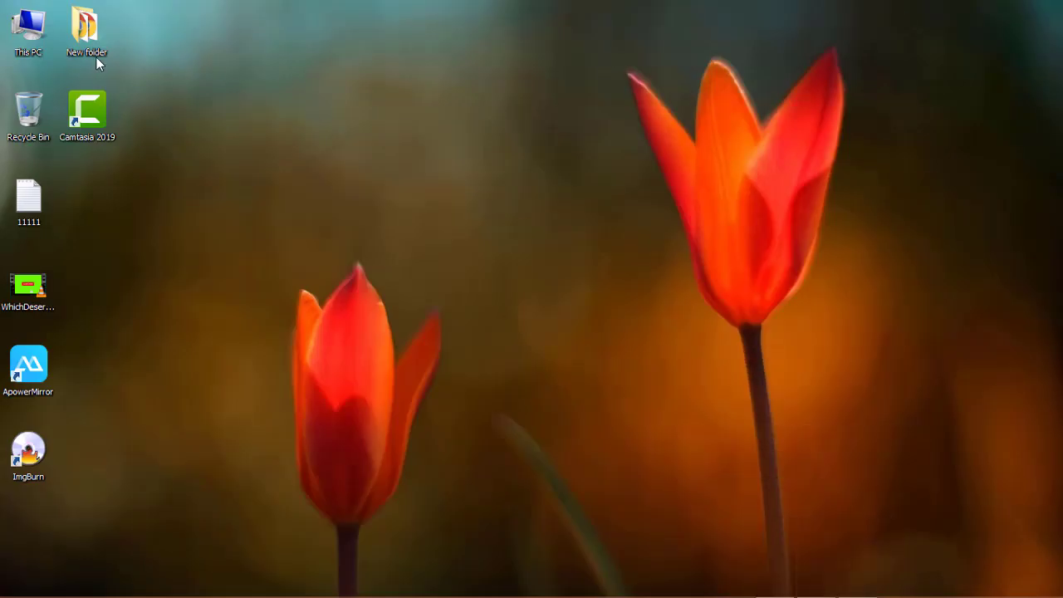
double_click(29, 25)
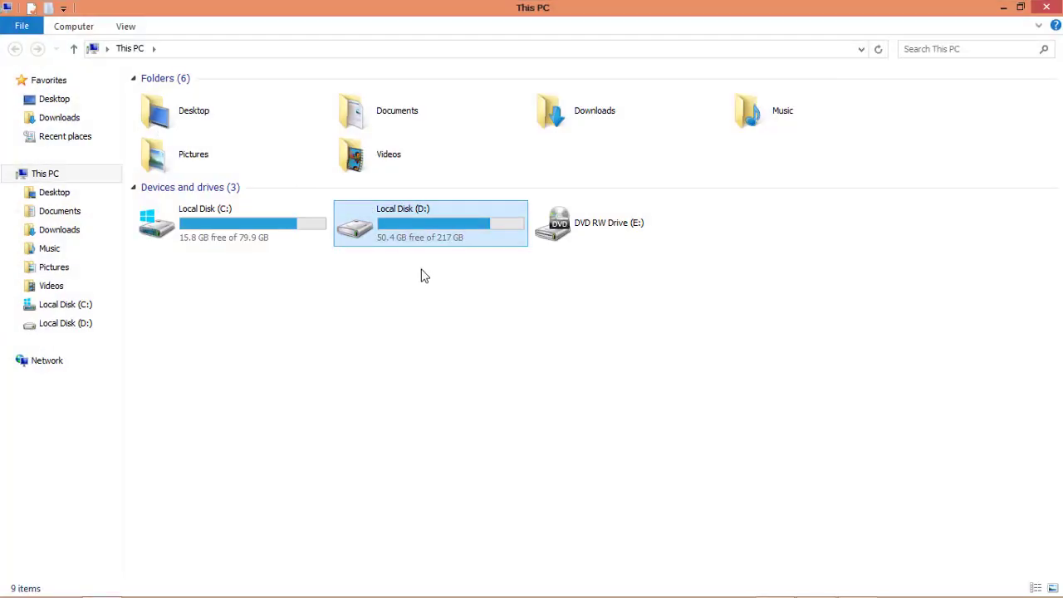
click(390, 239)
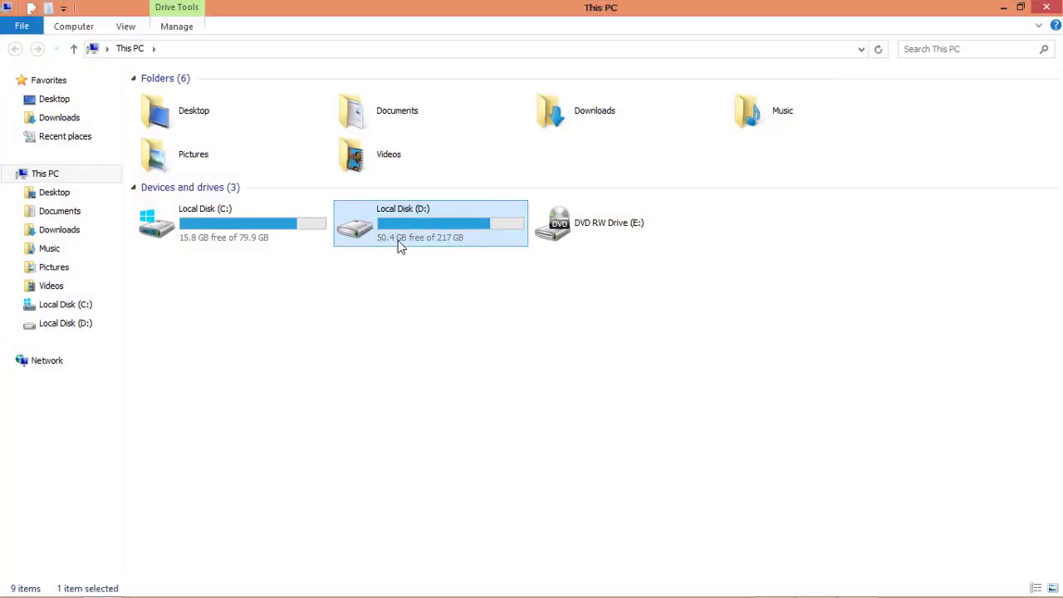
click(1046, 6)
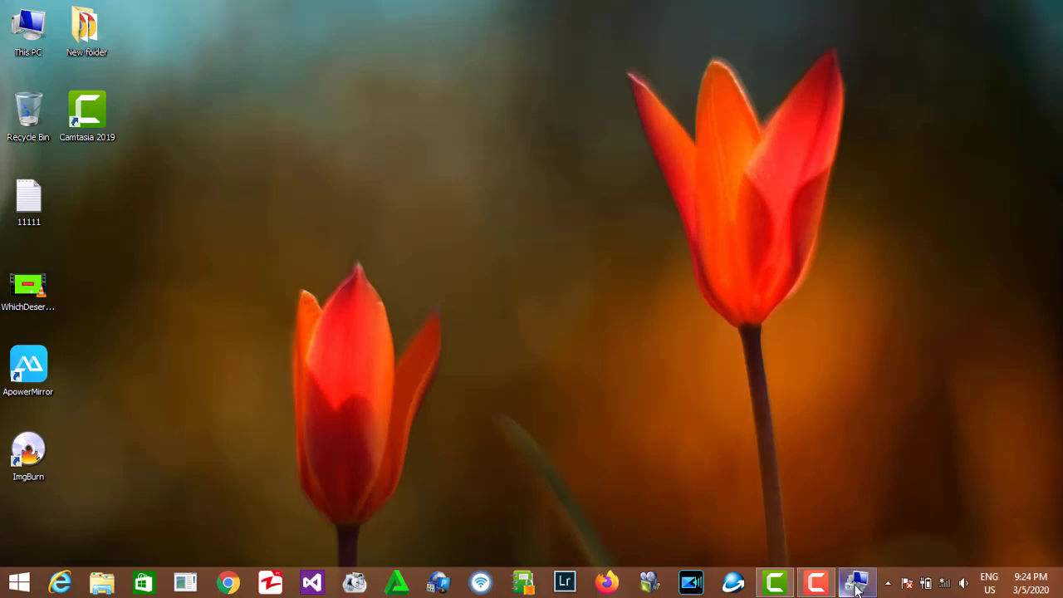
click(845, 573)
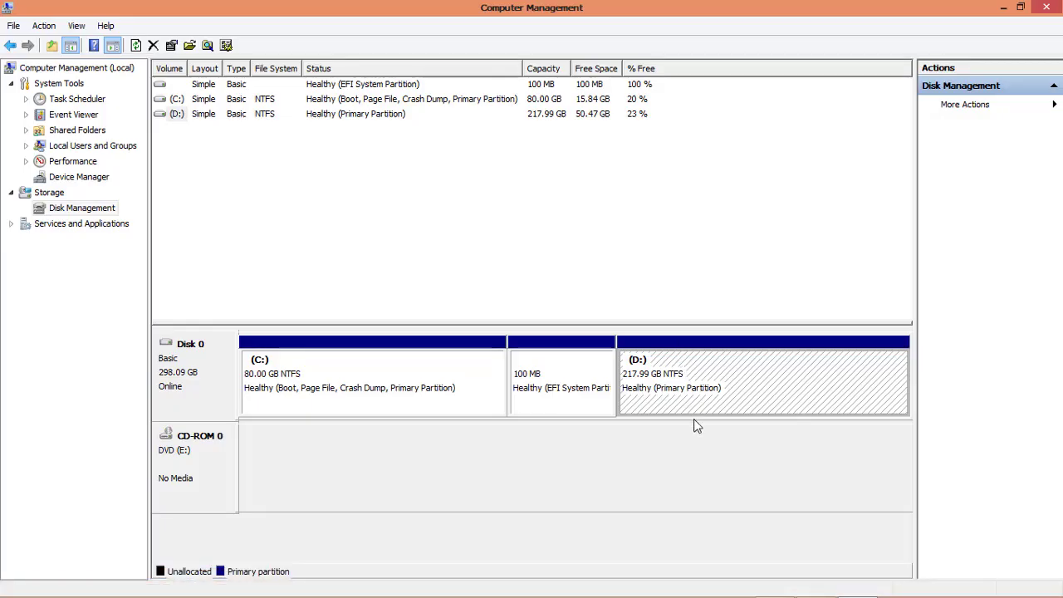
Open the Shrink Volume dialog for the D: partition and select the amount of space to shrink
right_click(704, 390)
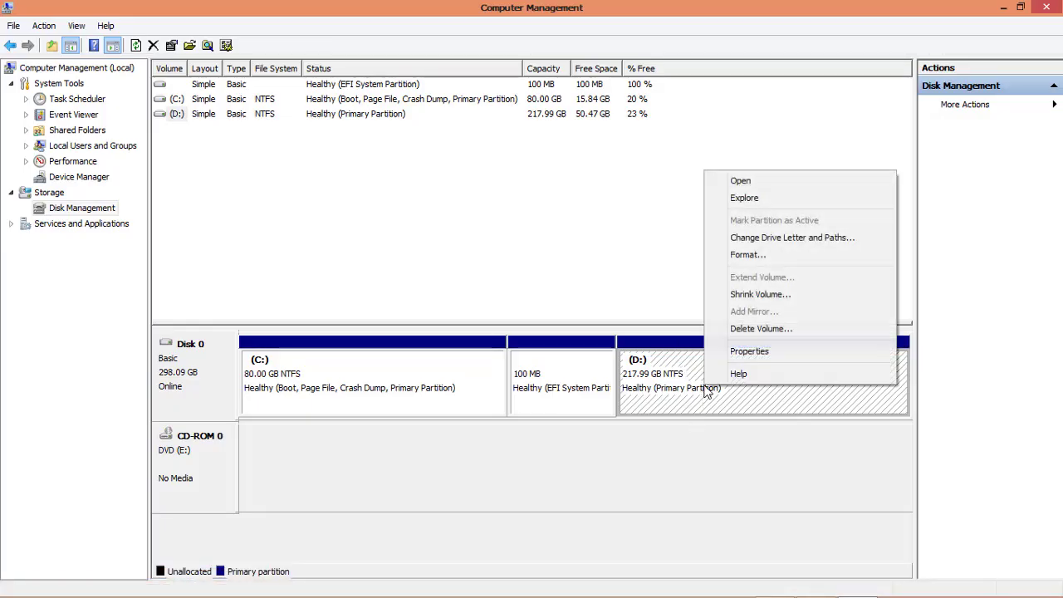
click(710, 440)
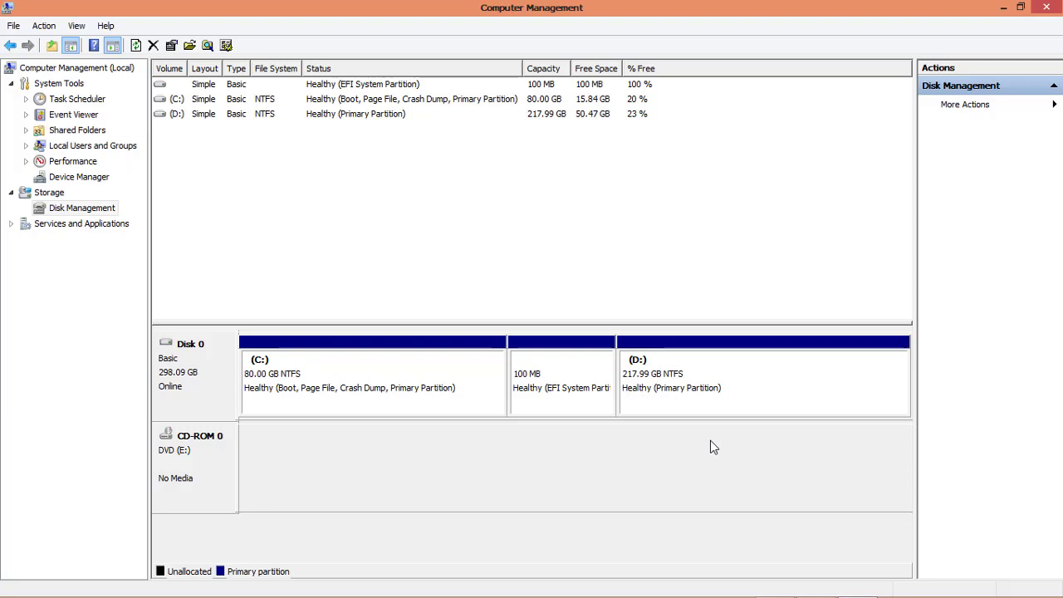
click(720, 401)
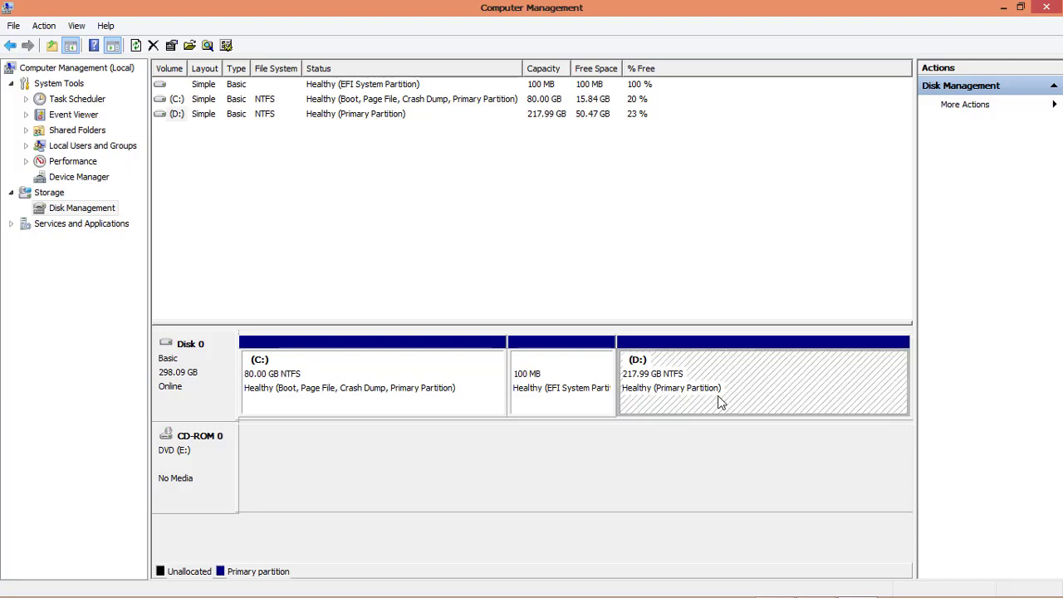
right_click(721, 402)
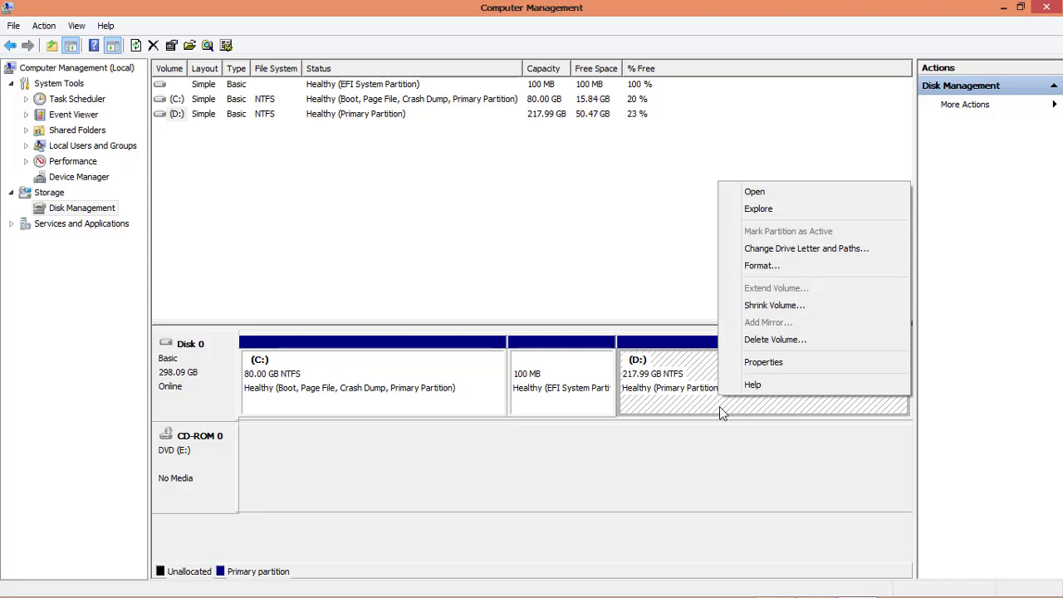
click(758, 308)
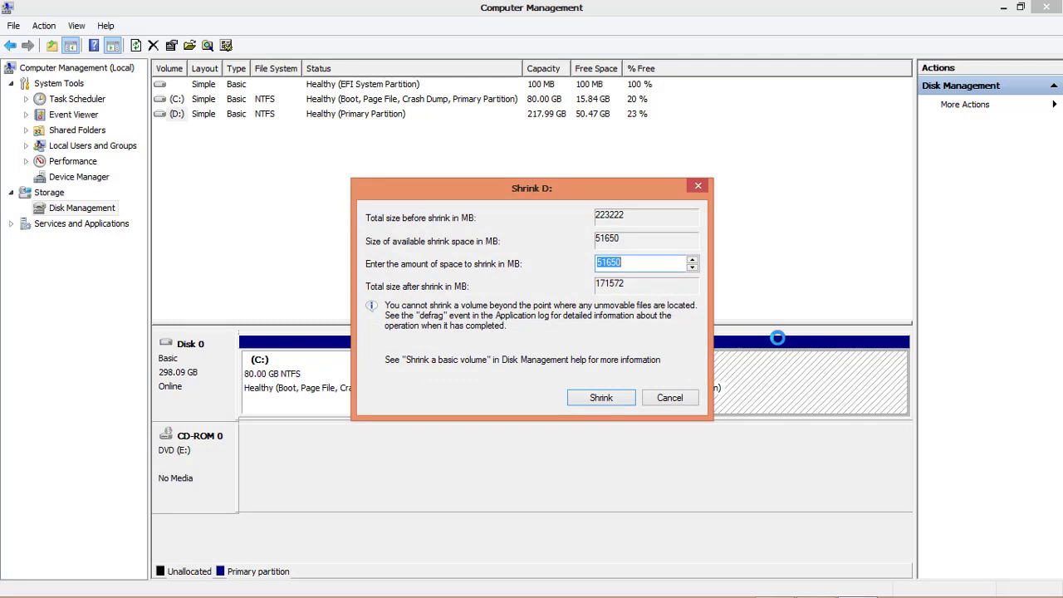
click(644, 262)
drag(644, 263, 593, 262)
Open Calculator with the Run command calc and multiply 10 by 1024 to convert 10 GB to MB
key(super+r)
key(BackSpace)
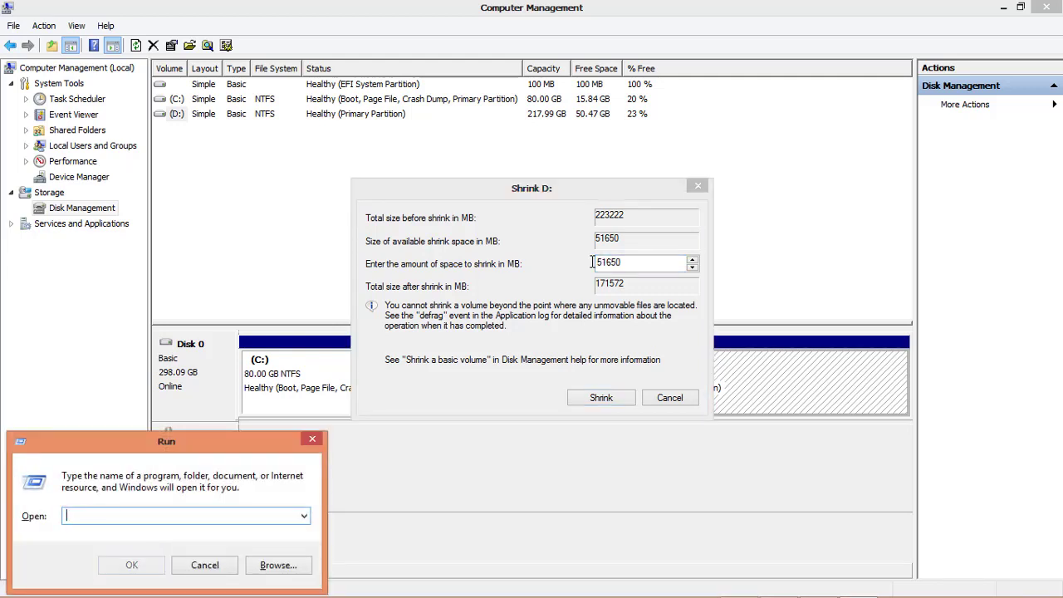
text(calc)
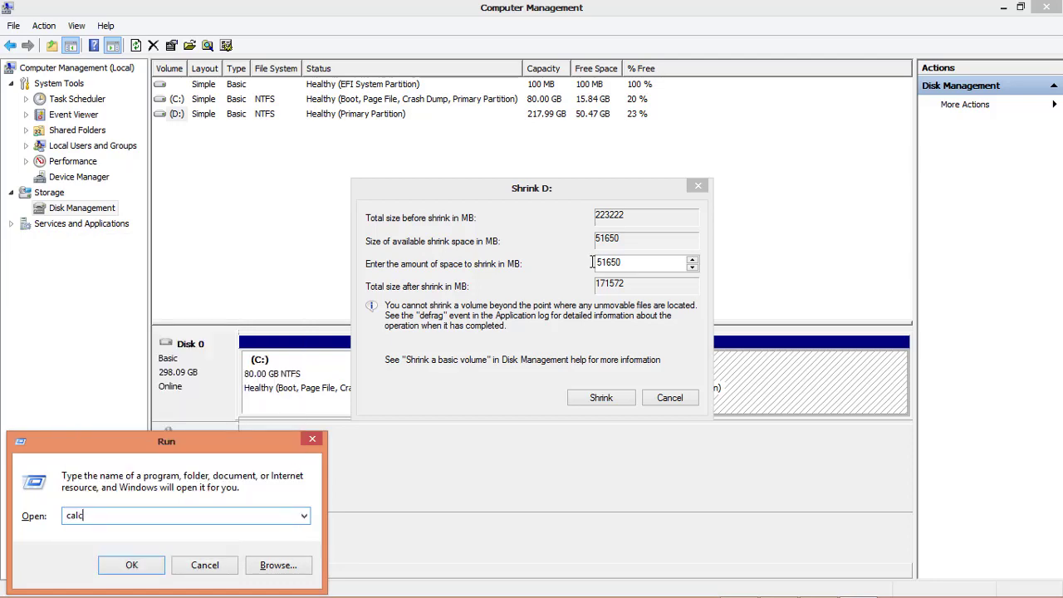
key(Return)
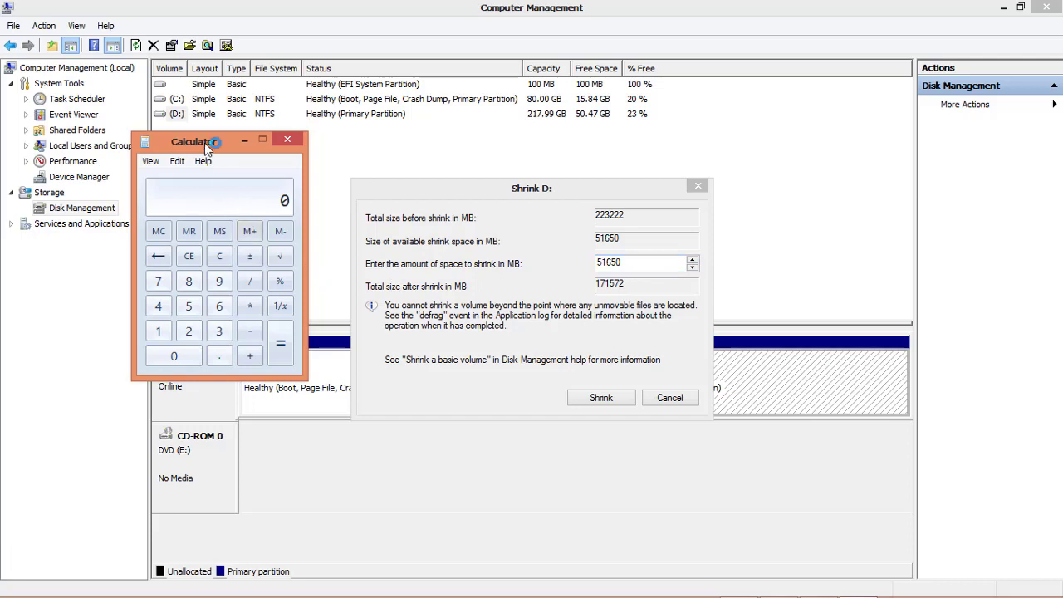
text(10*1)
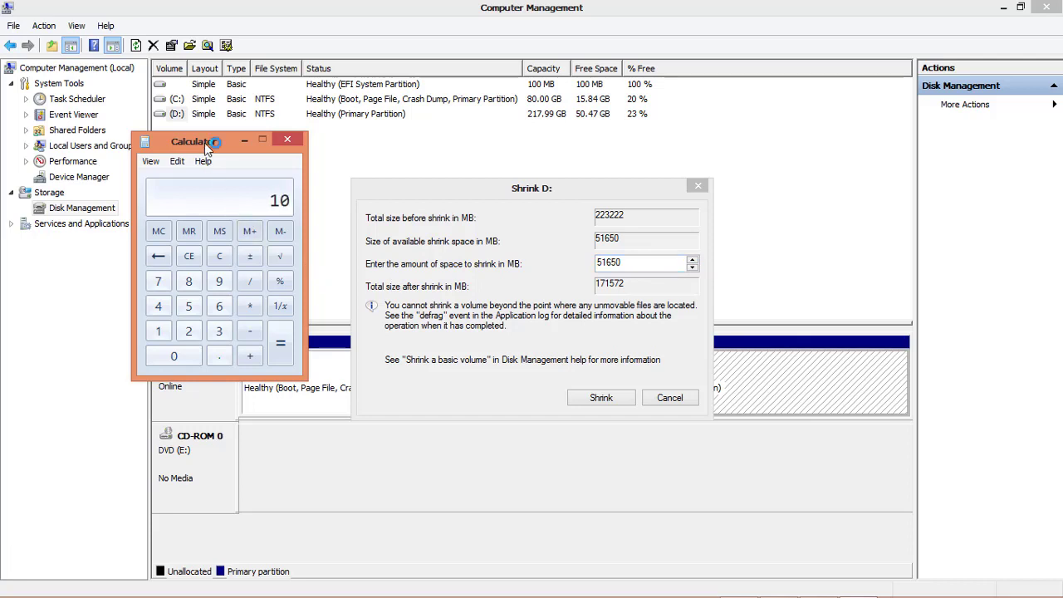
text(024)
key(Return)
Set the amount of space to shrink to 10240 MB and shrink the D: partition
drag(636, 267, 595, 267)
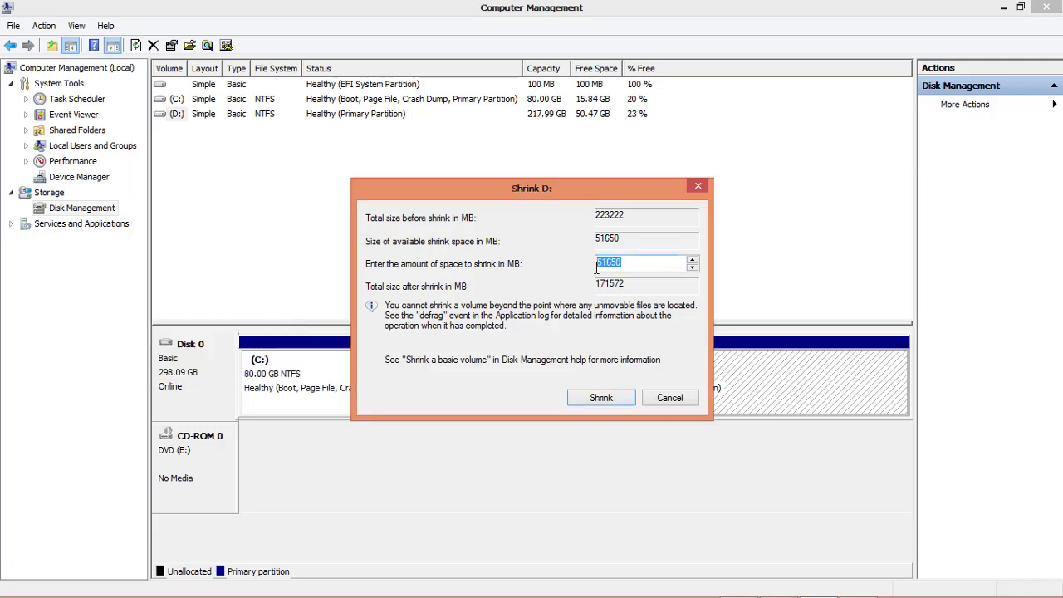
text(10240)
click(601, 399)
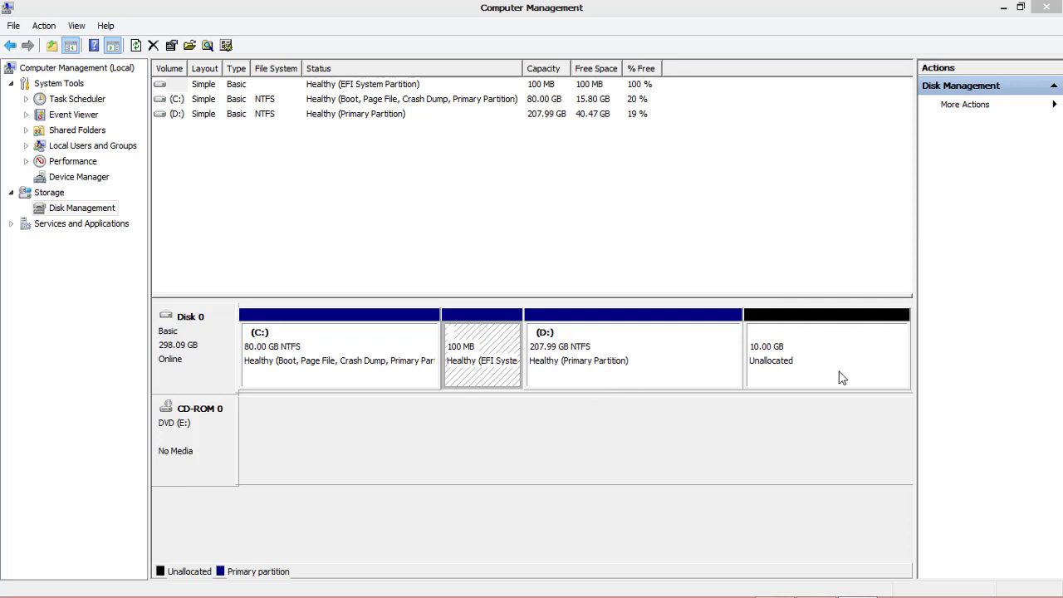
Select the unallocated space, check the refreshed drive list in This PC, and return to Disk Management
click(800, 341)
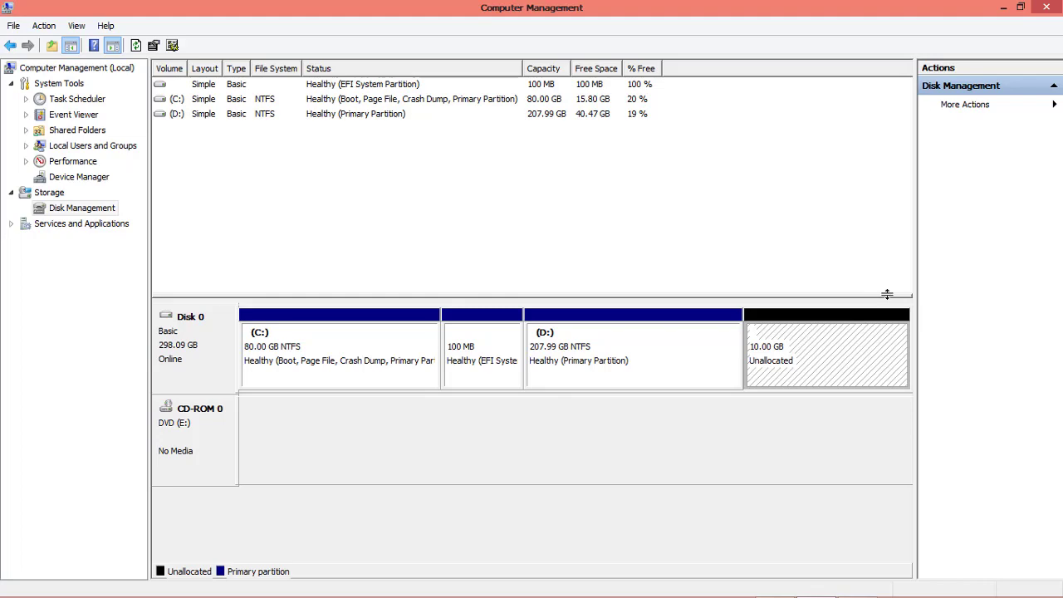
click(1003, 7)
double_click(13, 41)
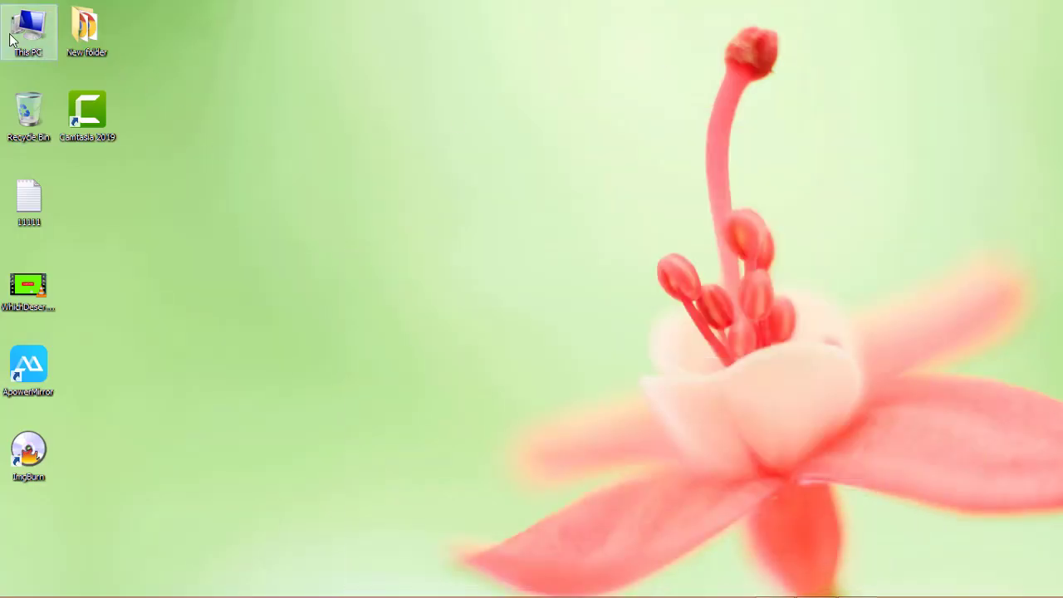
right_click(509, 371)
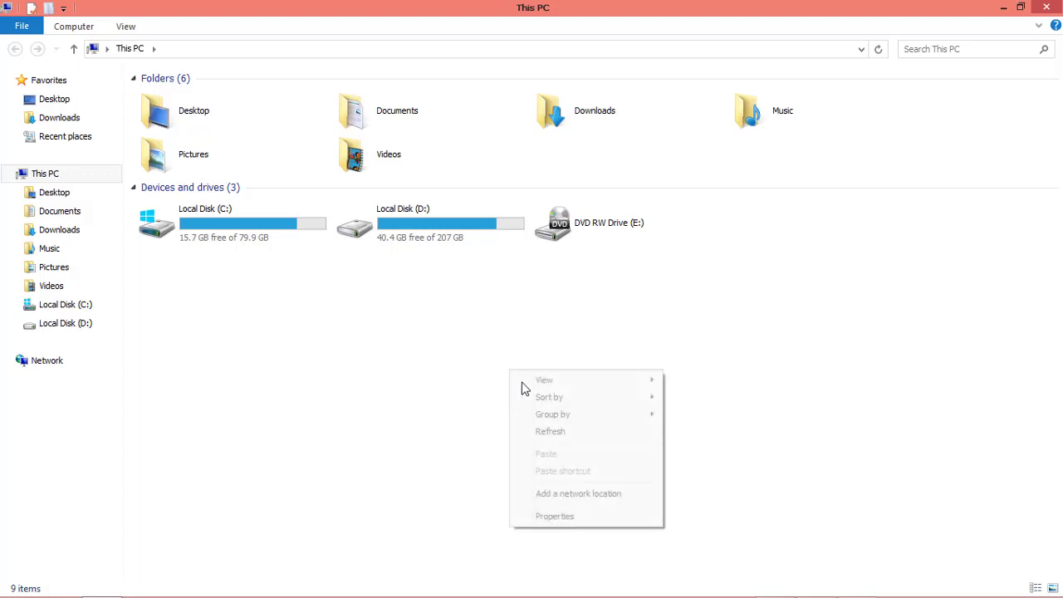
mouse_move(543, 380)
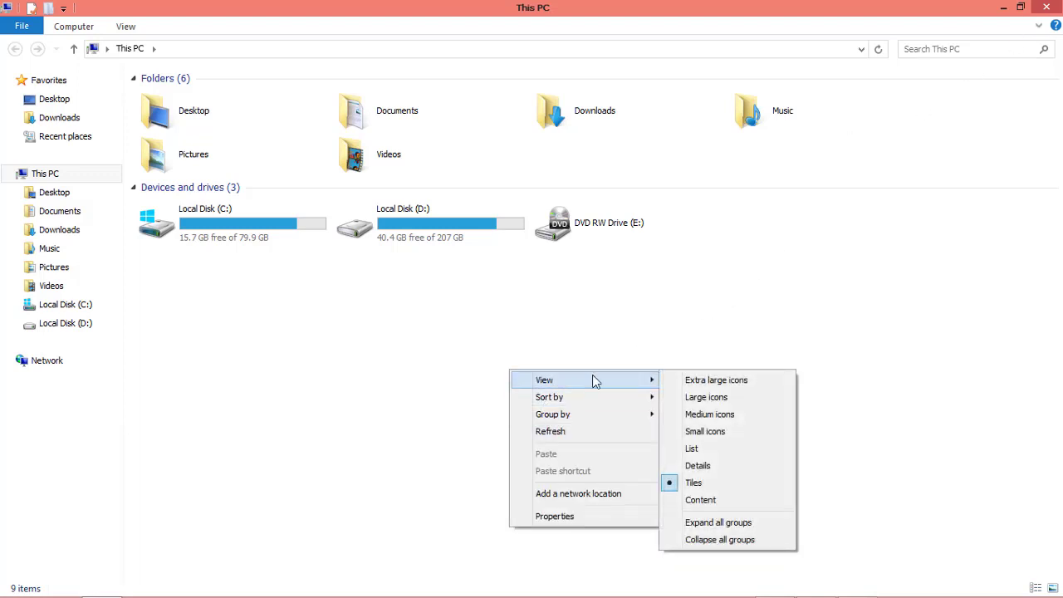
click(543, 431)
click(1001, 8)
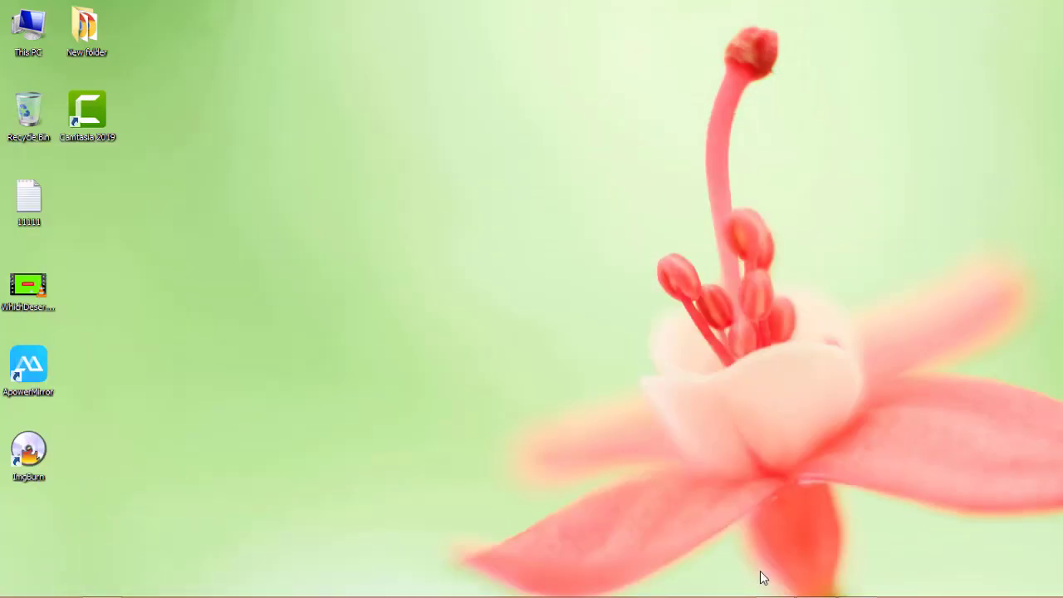
click(822, 586)
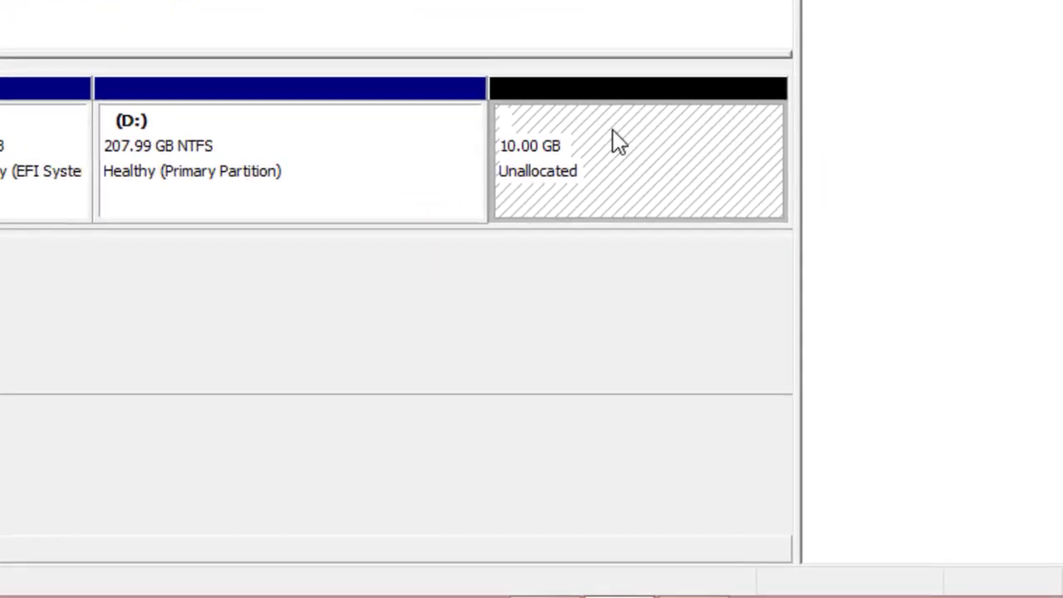
Start a new simple volume in the 10 GB unallocated space, using the full size of 10240 MB
right_click(619, 142)
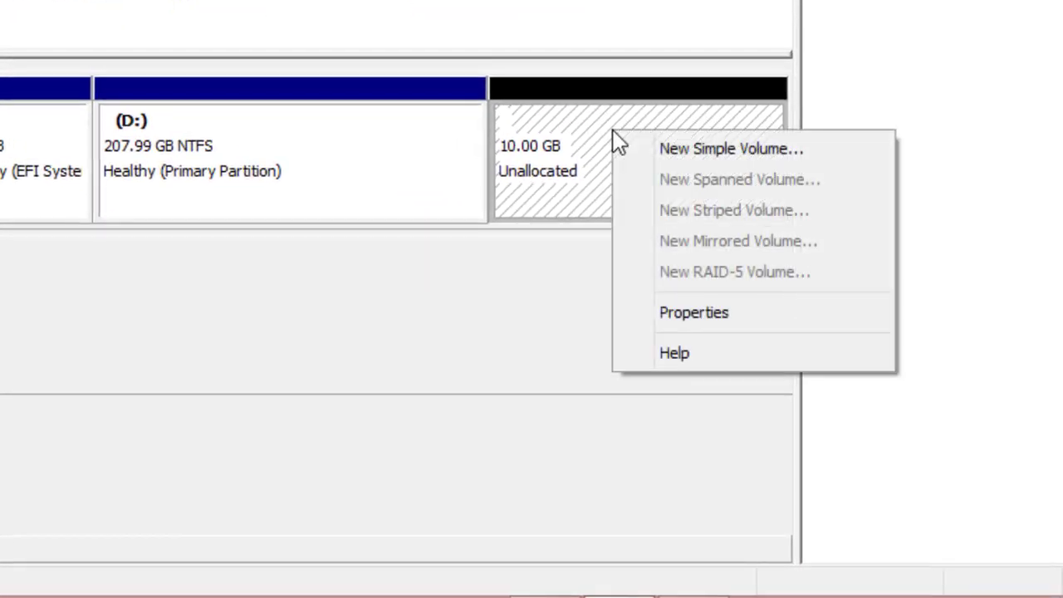
click(681, 157)
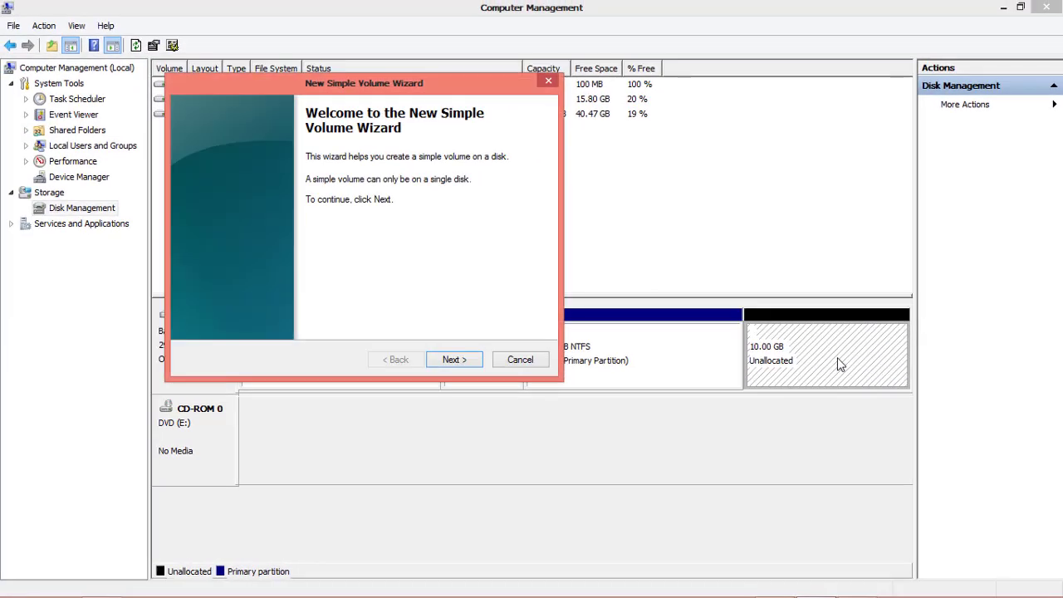
click(465, 359)
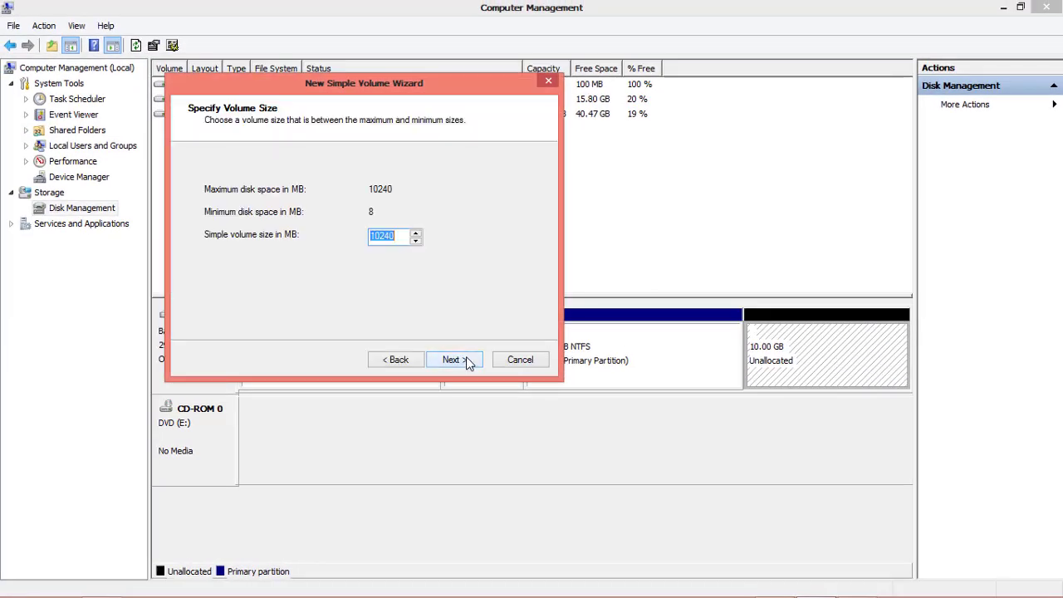
click(465, 358)
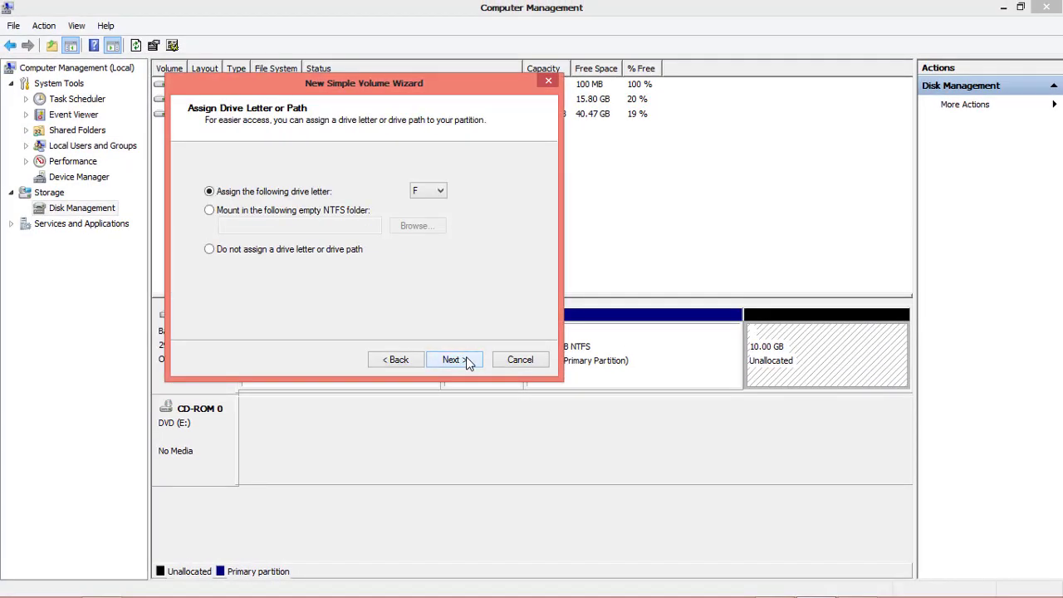
Assign drive letter F, quick-format the volume as NTFS with default allocation unit size and label New Volume, and finish the wizard
click(440, 190)
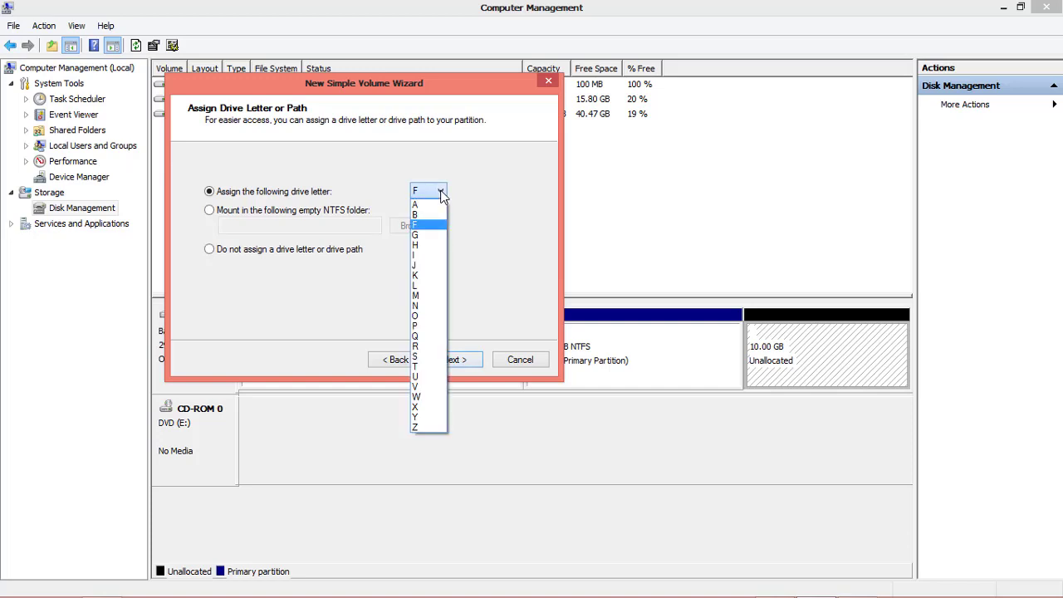
click(440, 191)
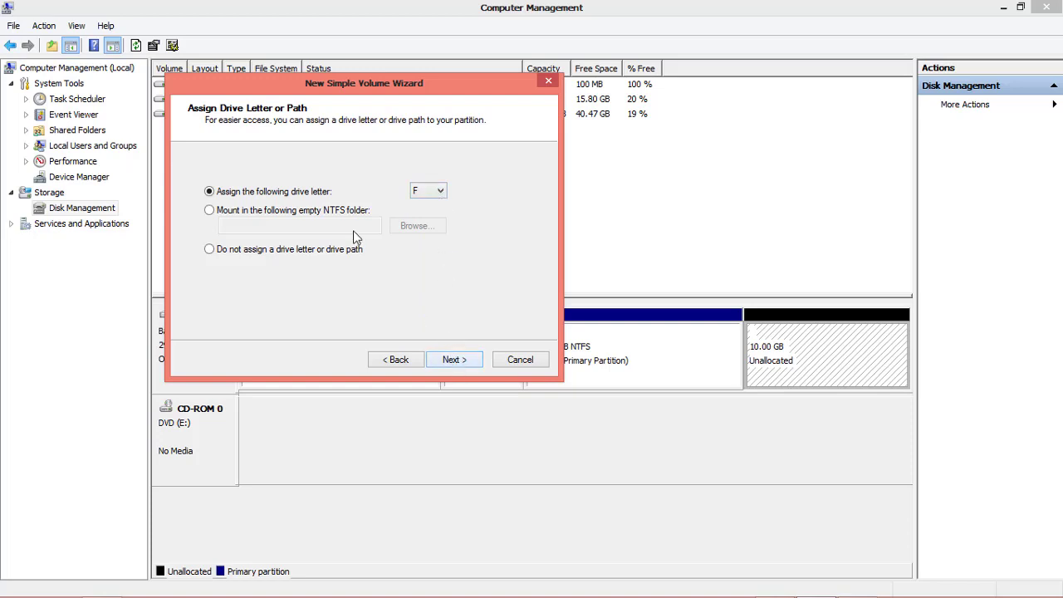
click(455, 360)
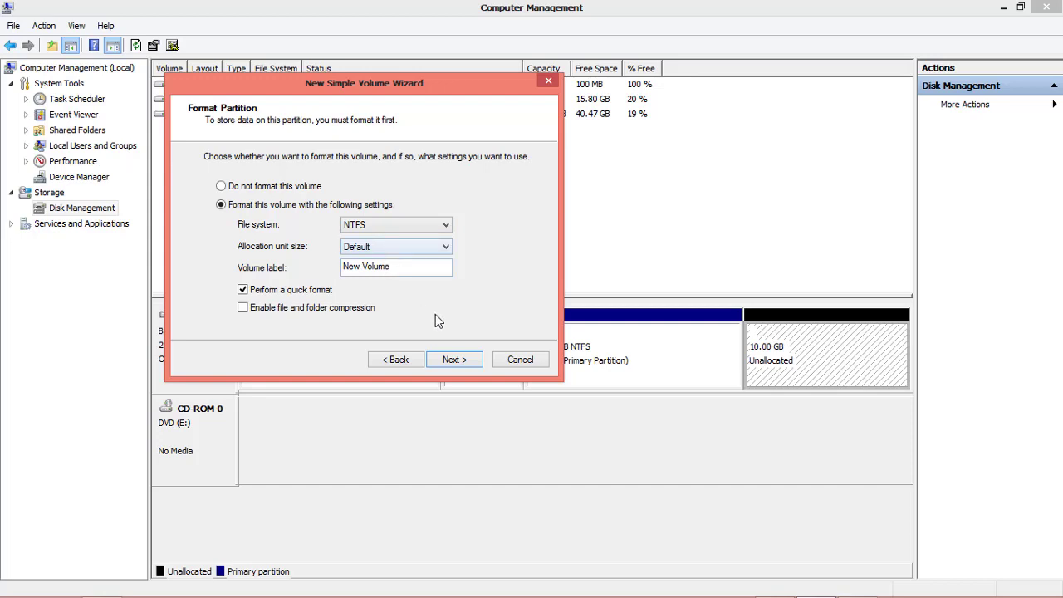
click(453, 366)
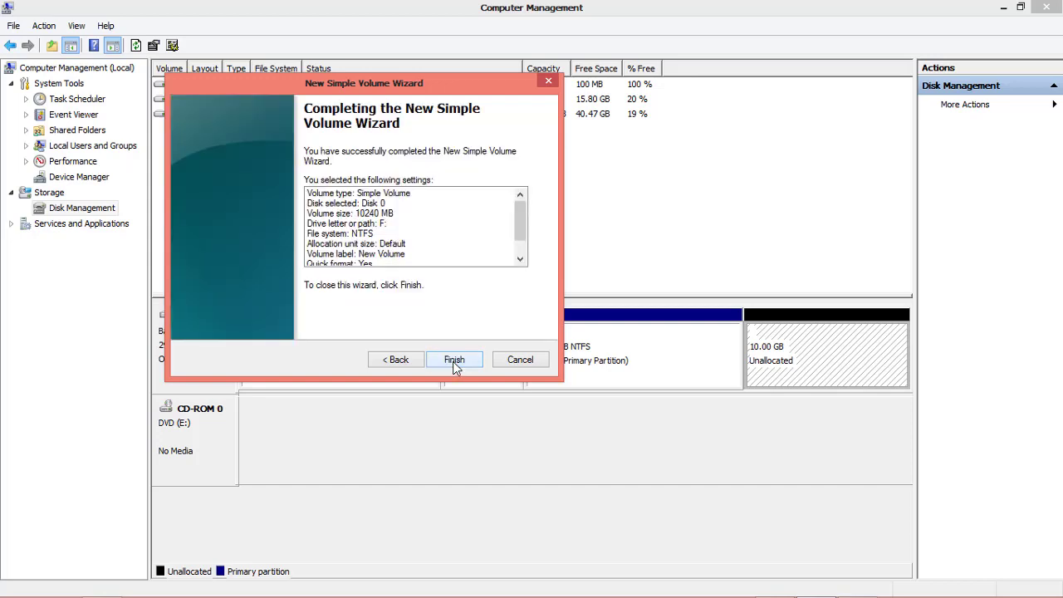
click(454, 363)
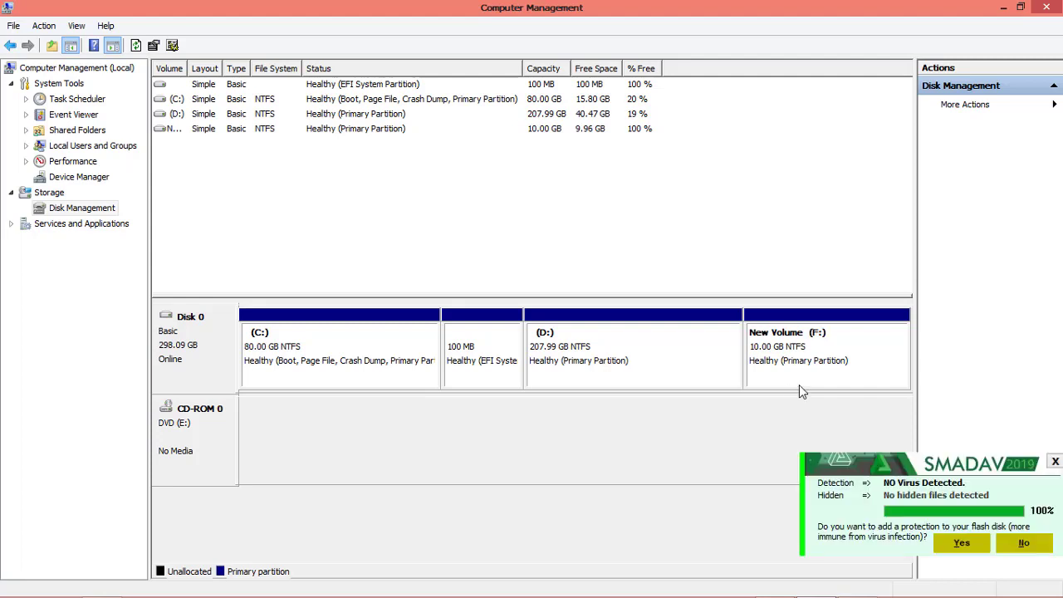
Accept Smadav's offer to add flash disk protection to the new volume and dismiss its notification
click(962, 543)
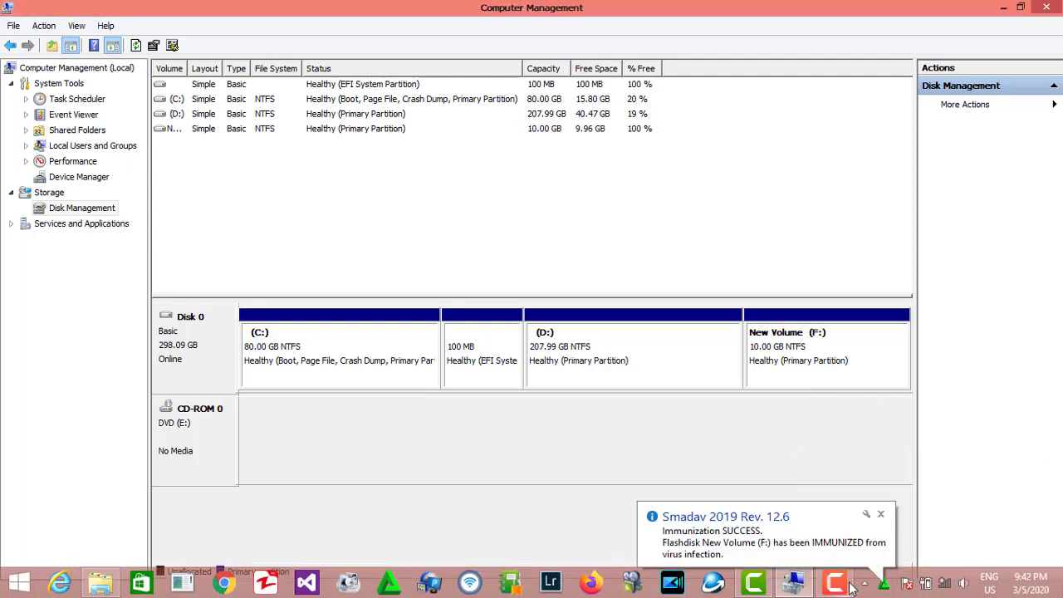
click(880, 514)
Minimize Computer Management, open This PC maximized, and check drives D: and New Volume (F:)
click(1008, 8)
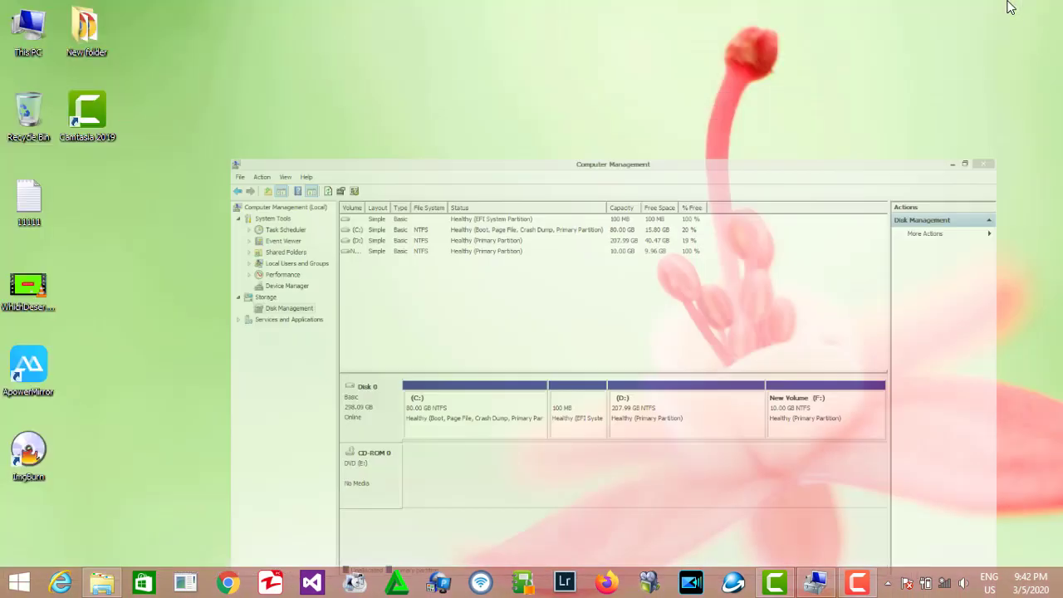
double_click(27, 29)
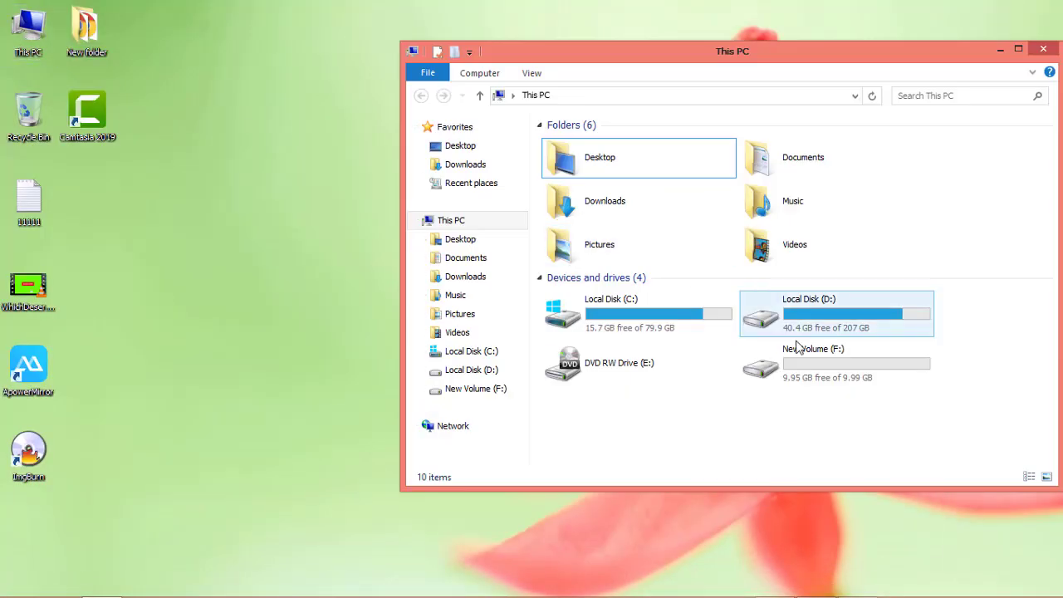
click(1017, 49)
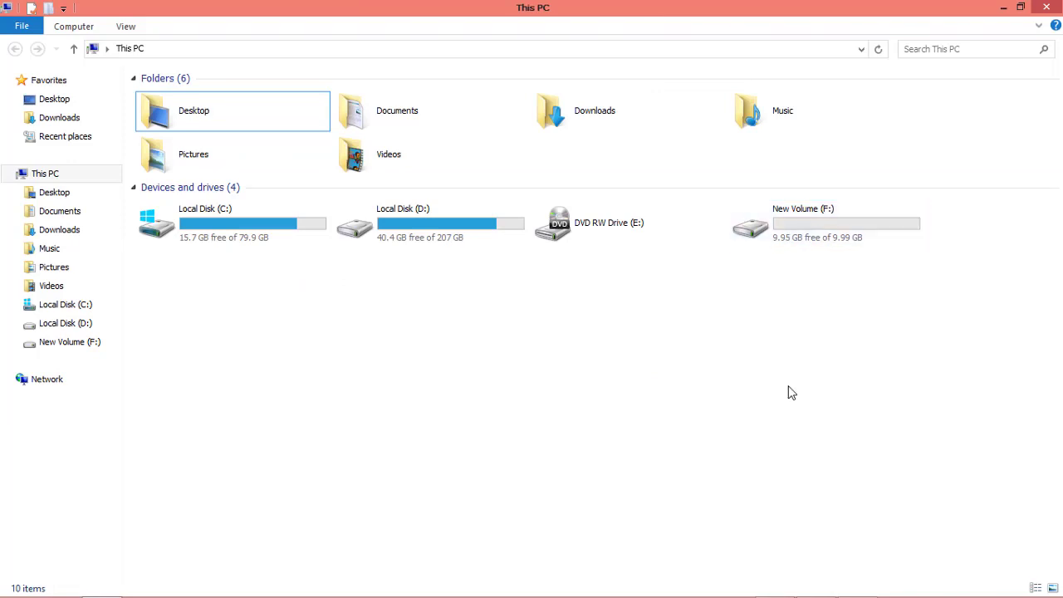
click(459, 231)
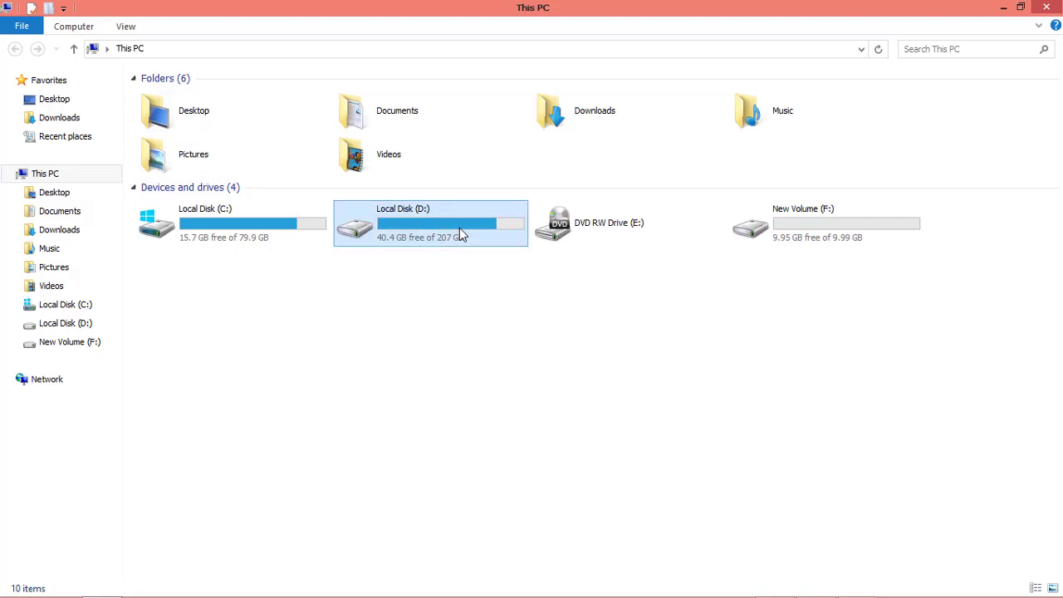
click(860, 234)
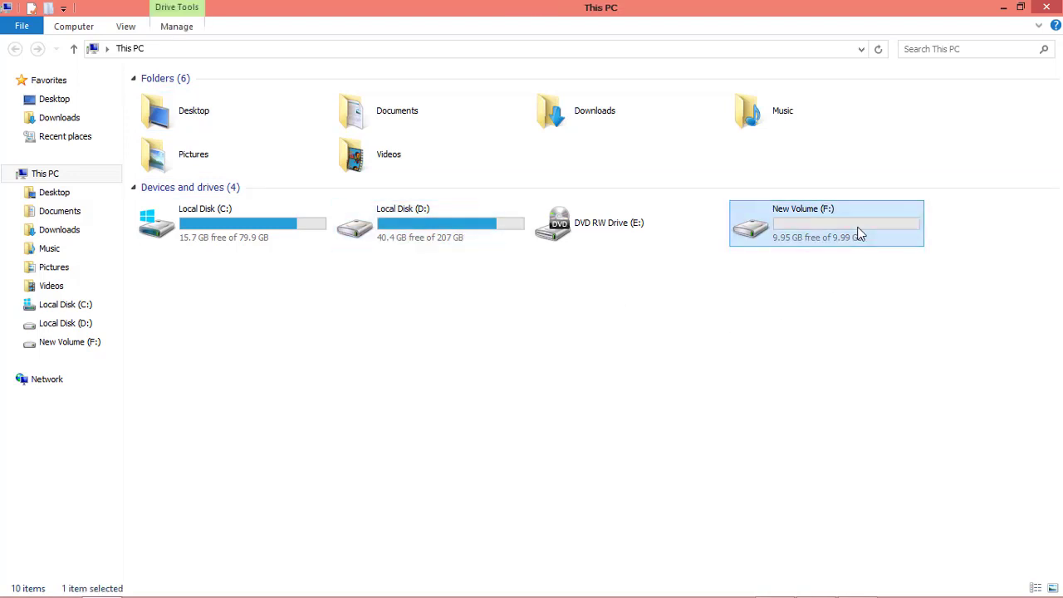
Minimize This PC and refresh the desktop
click(1002, 7)
right_click(575, 185)
click(612, 229)
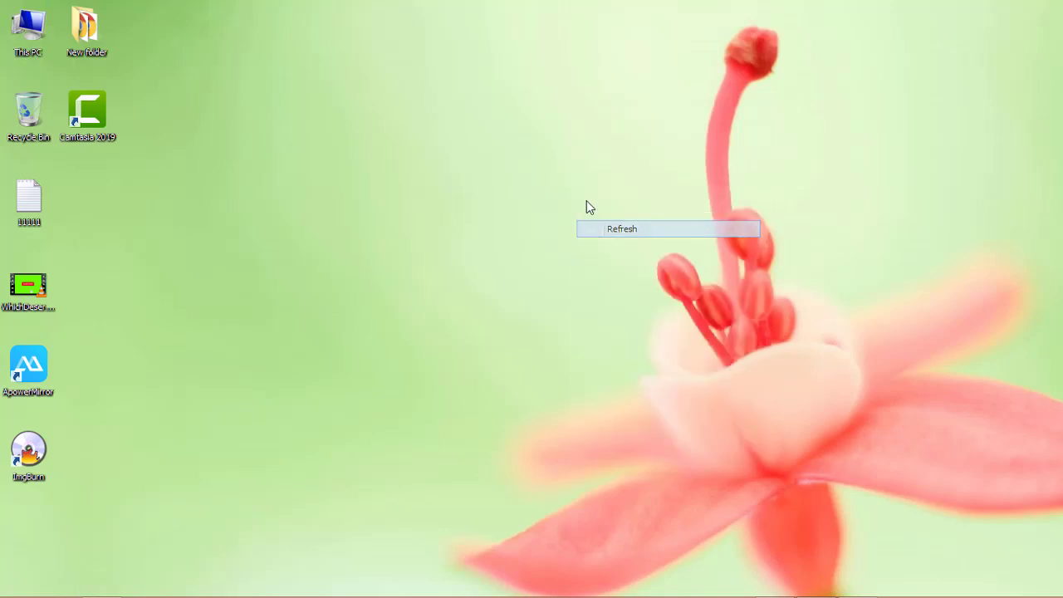